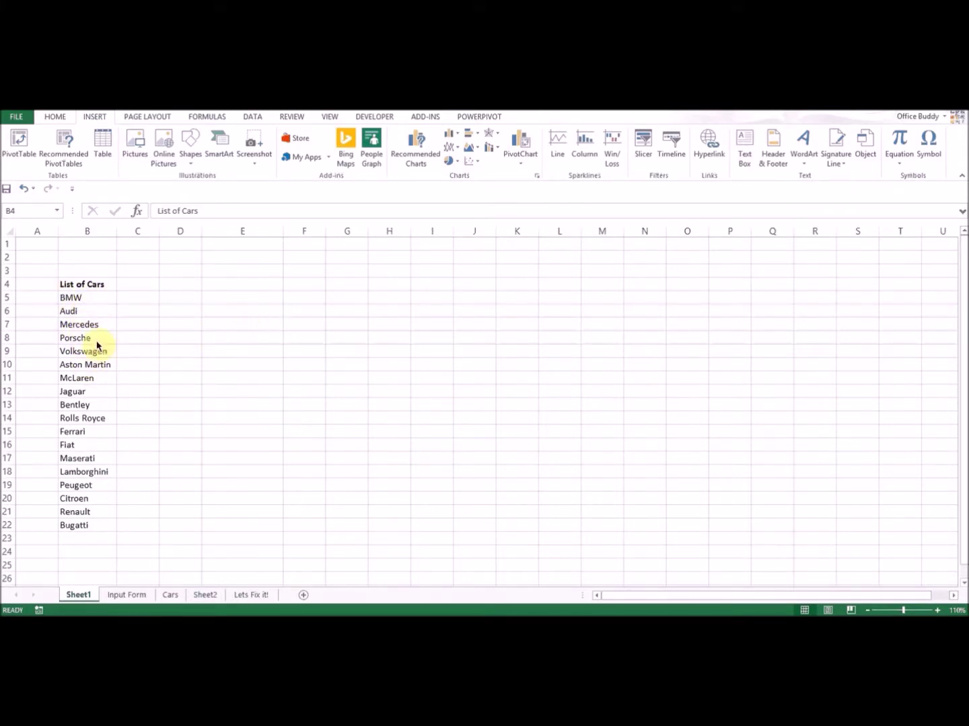
Enter the label 'Your Favourite Car' in cell E4, leaving F4 selected beside it
left_click(235, 285)
type("Your")
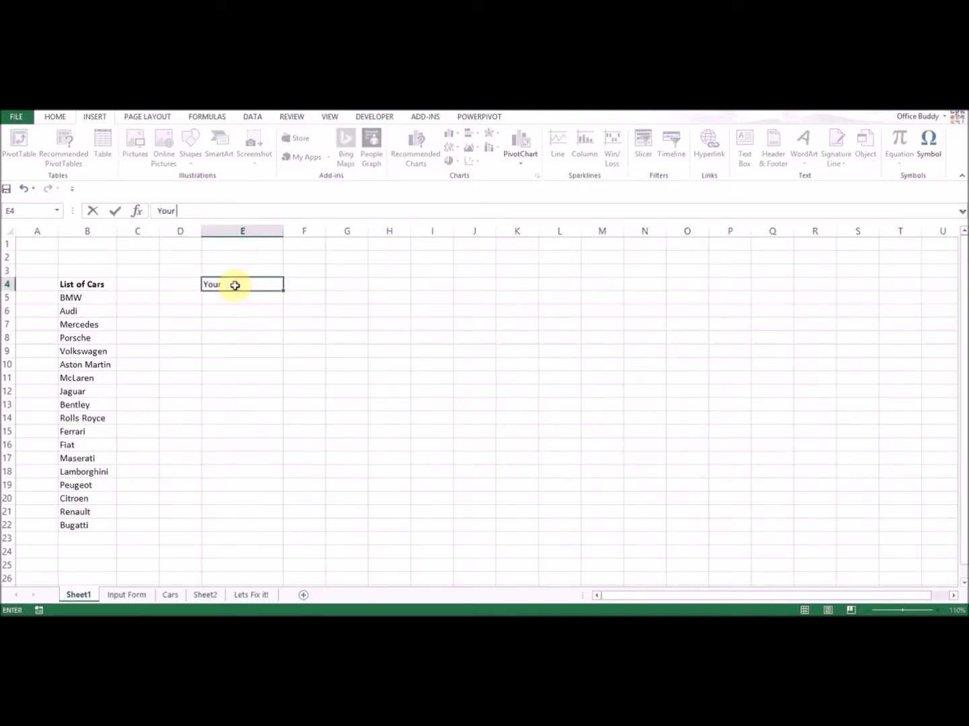
type(" Favourite Car")
key("Return")
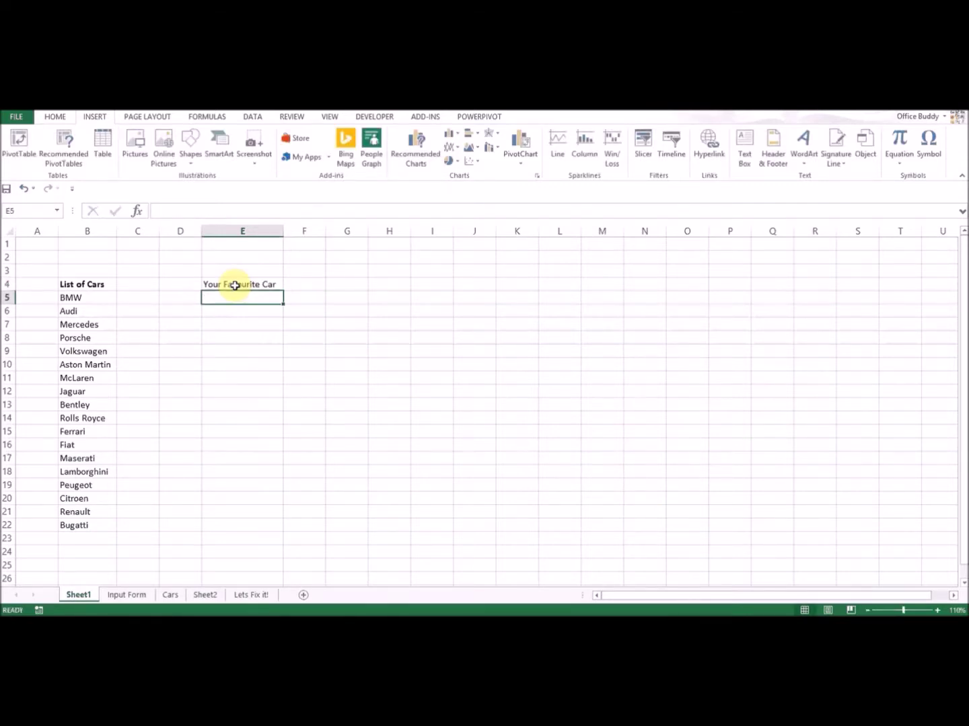
key("Up")
key("Right")
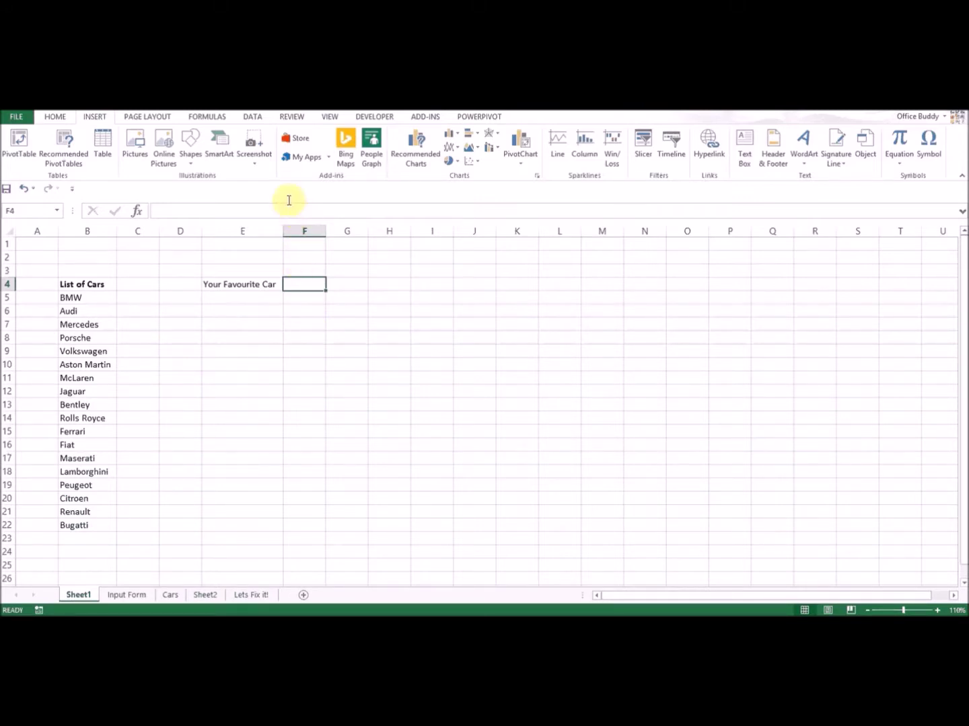
Give F4 a List data validation whose source is the car names in =$B$4:$B$22
left_click(259, 120)
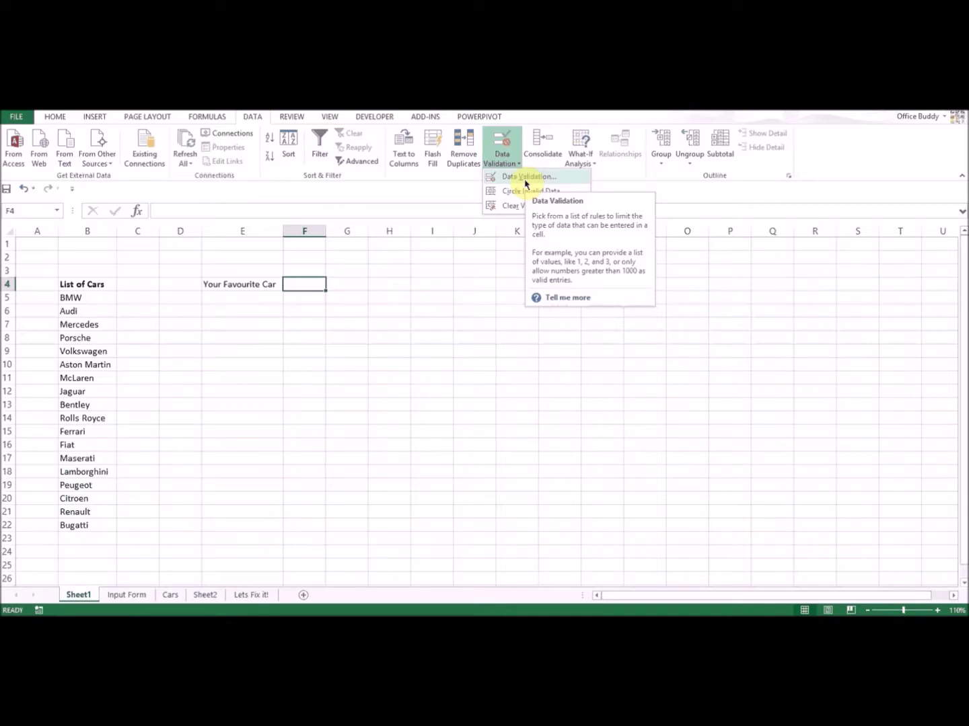
left_click(525, 179)
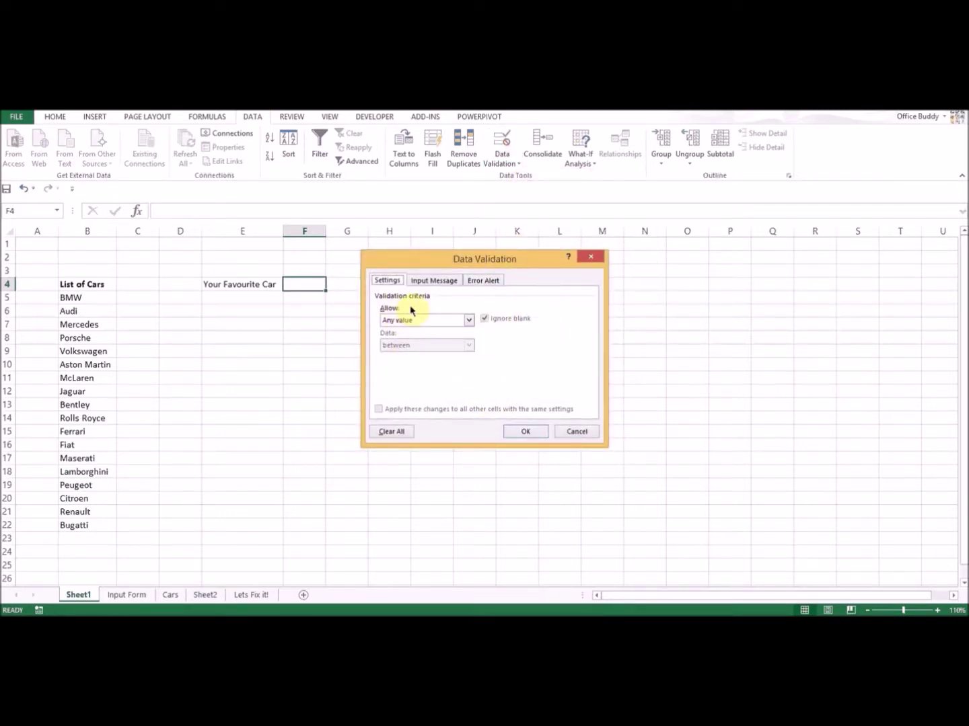
left_click(469, 321)
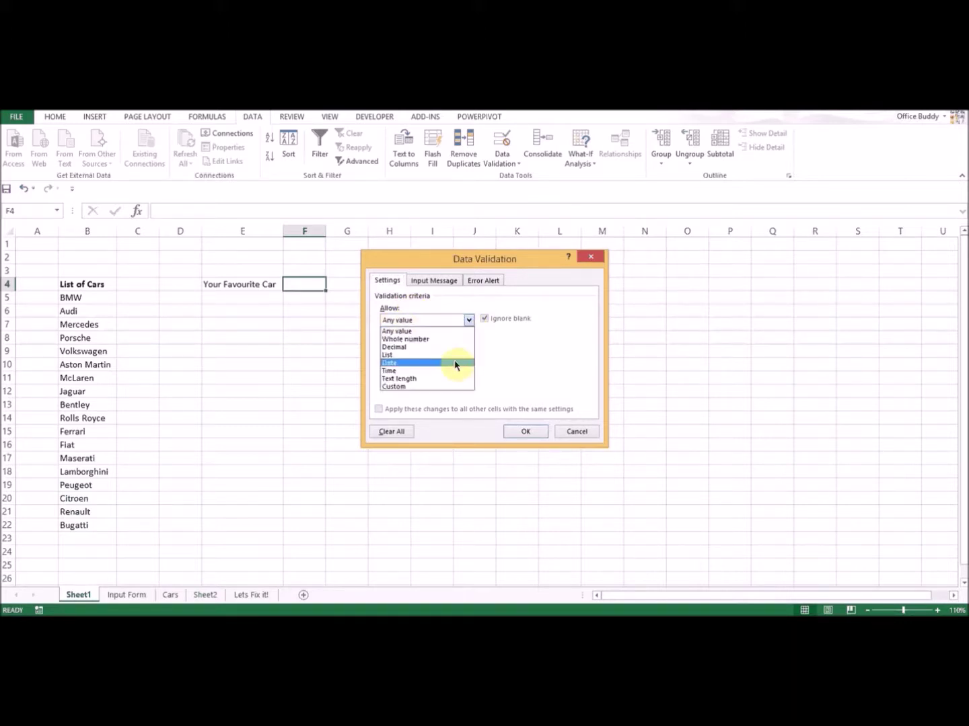
left_click(433, 357)
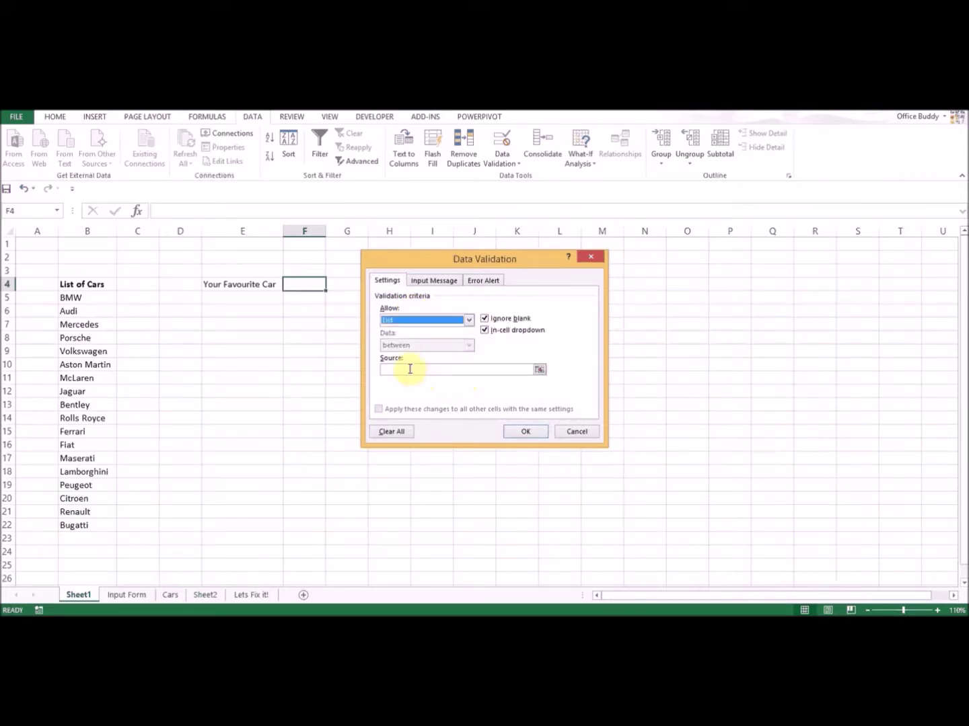
left_click(410, 369)
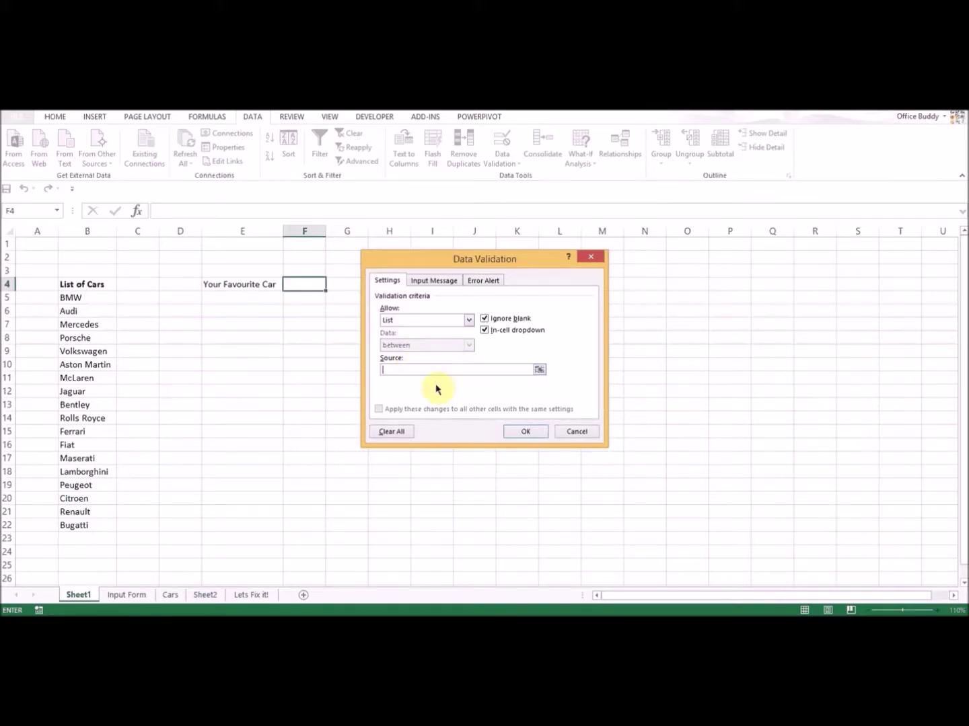
left_click(539, 371)
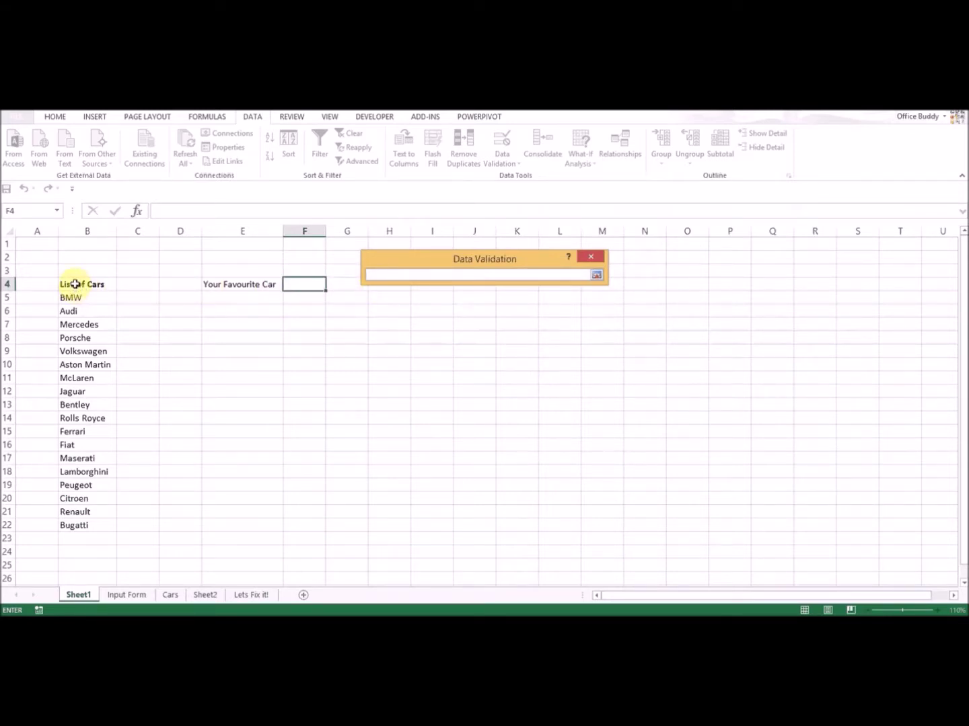
left_click_drag(74, 284, 75, 527)
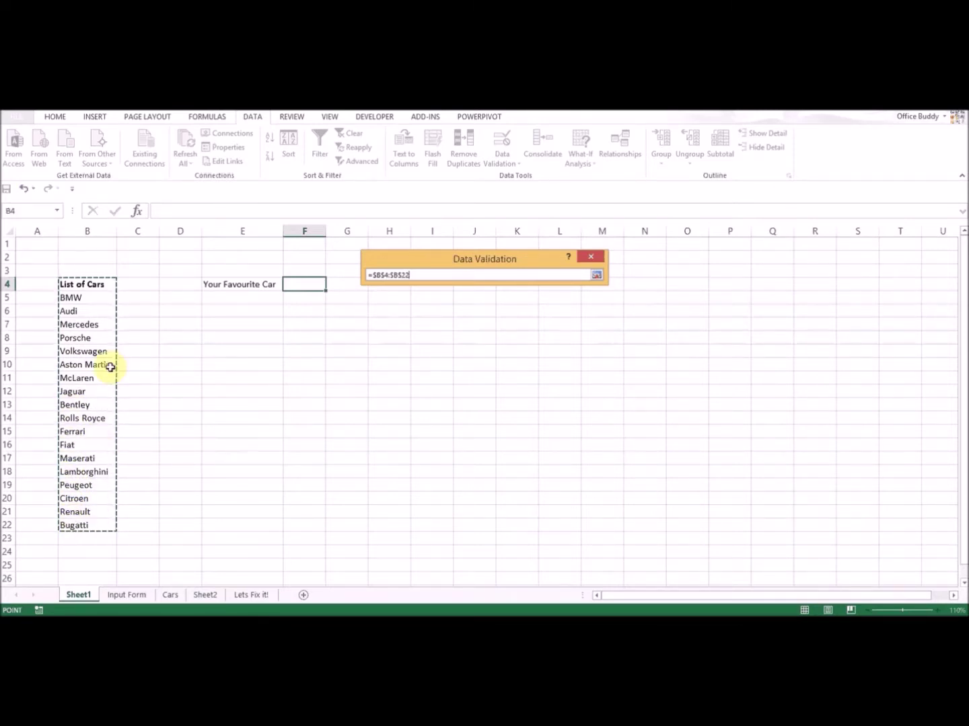
left_click(76, 281)
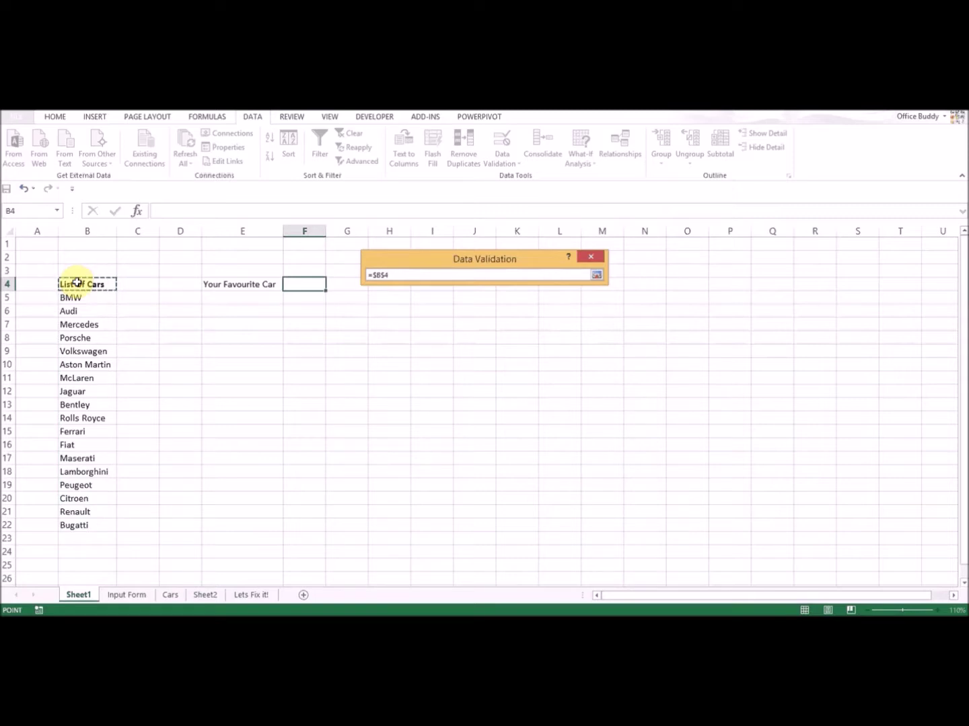
left_click_drag(77, 282, 71, 528)
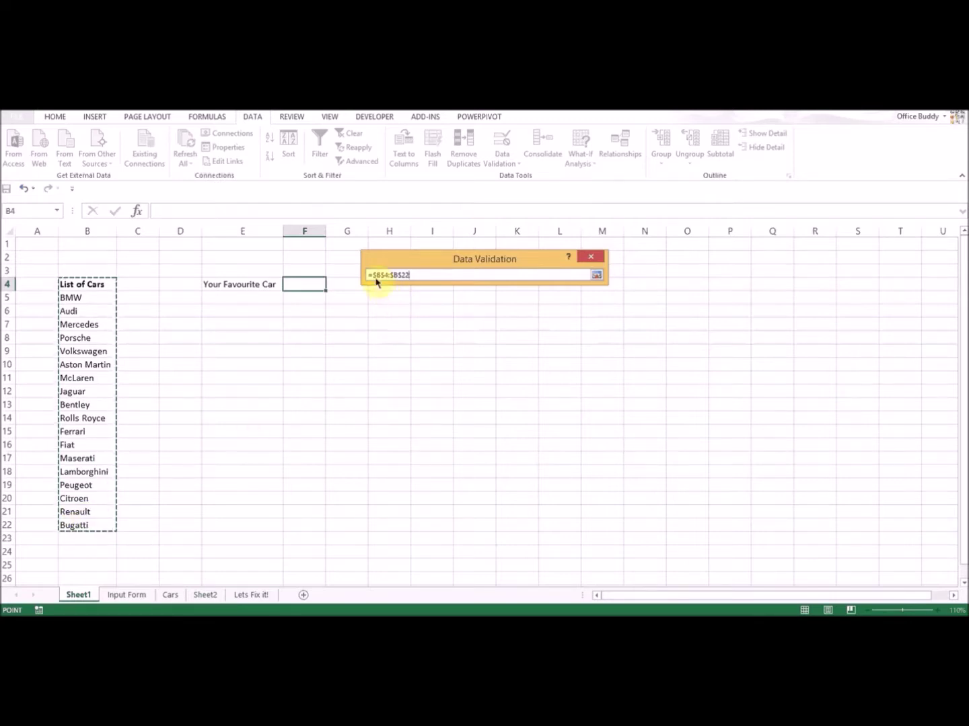
left_click(596, 275)
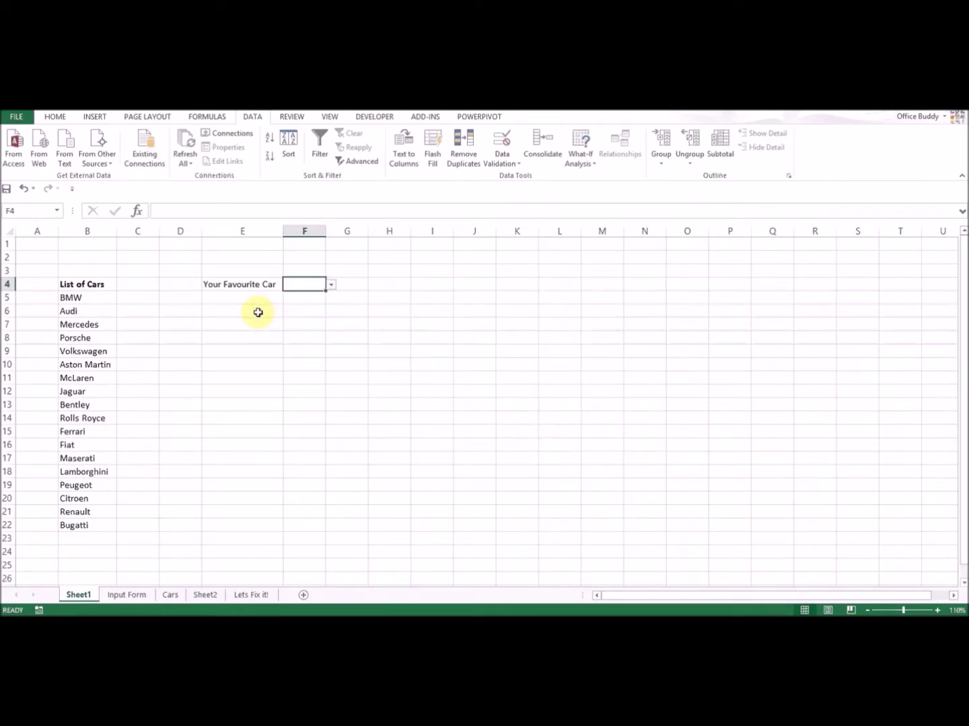
Choose Mercedes from F4's car dropdown, then select the empty cell B23 below Bugatti
left_click(331, 285)
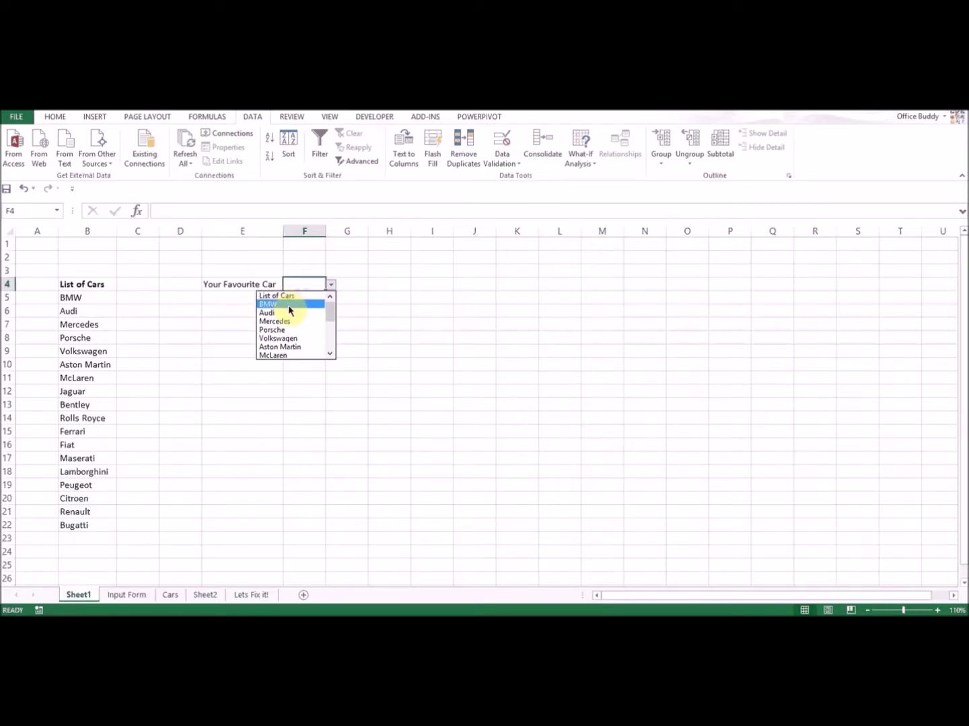
mouse_move(329, 311)
left_mouse_down()
mouse_move(329, 337)
mouse_move(333, 309)
left_mouse_up()
left_click(292, 322)
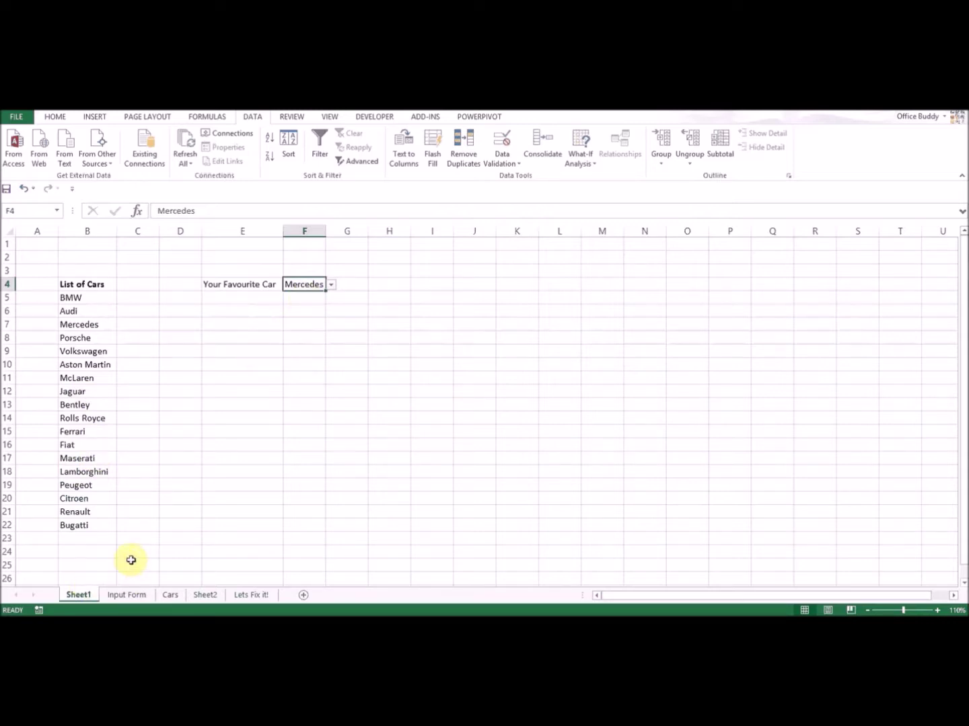
left_click(98, 541)
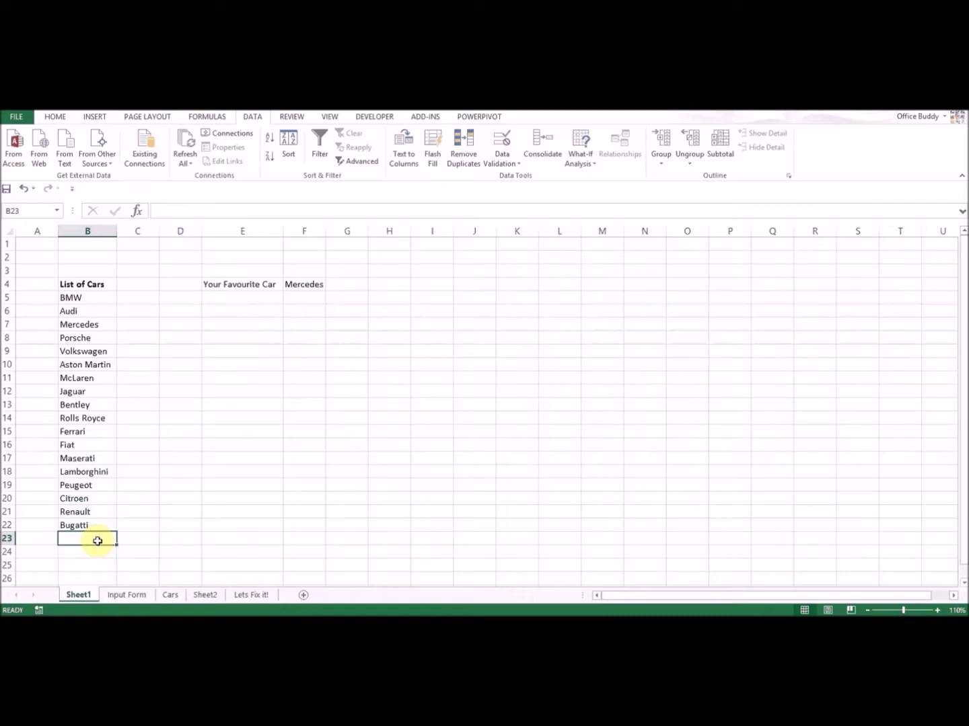
Enter Range Rover in B23 below Bugatti
type("Range ")
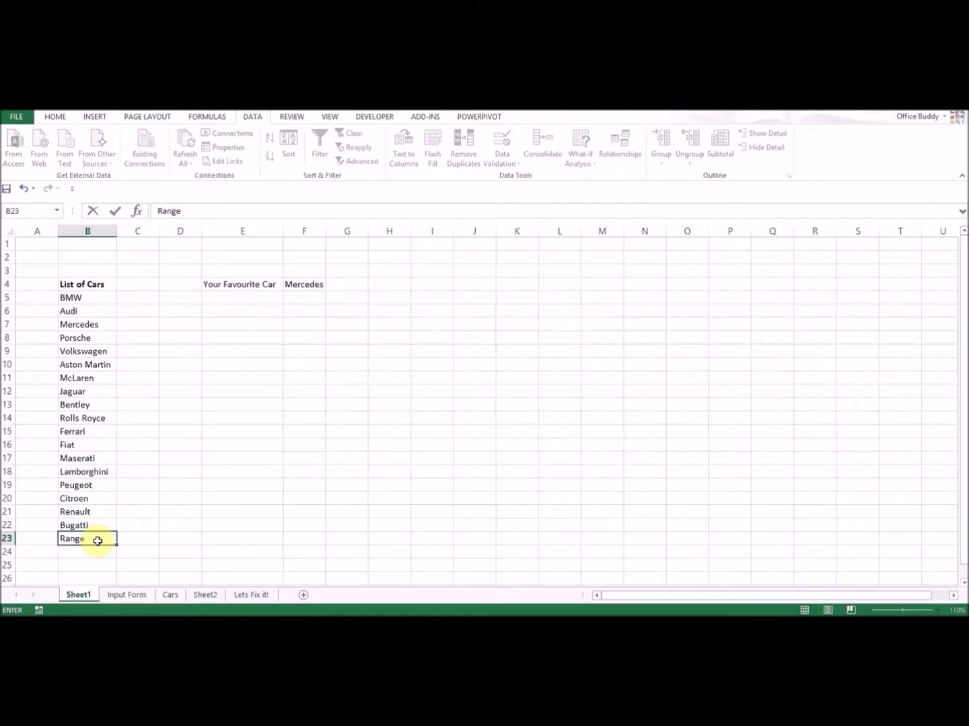
type("Rover")
key("Return")
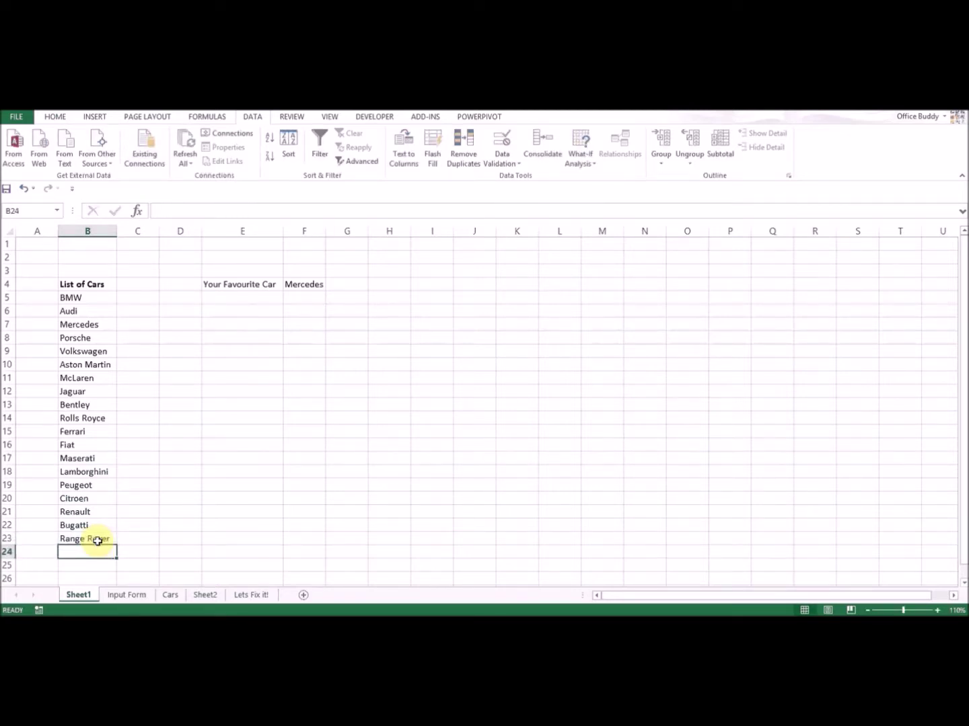
left_click(98, 541)
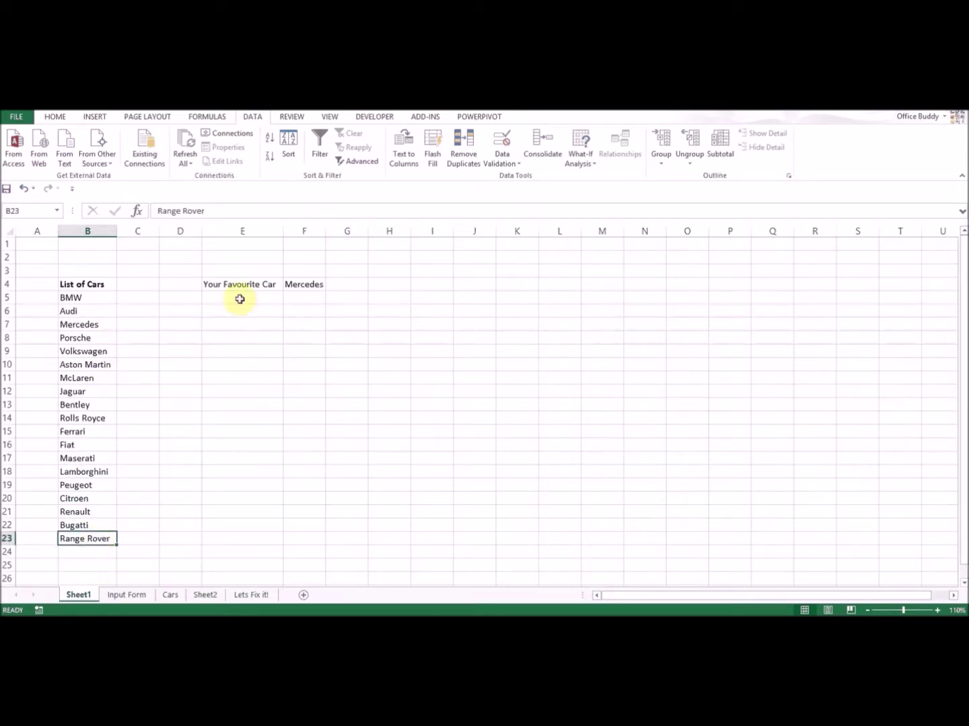
Check F4's dropdown, which still ends at Bugatti without Range Rover, leaving Mercedes chosen
left_click(299, 284)
left_click(331, 285)
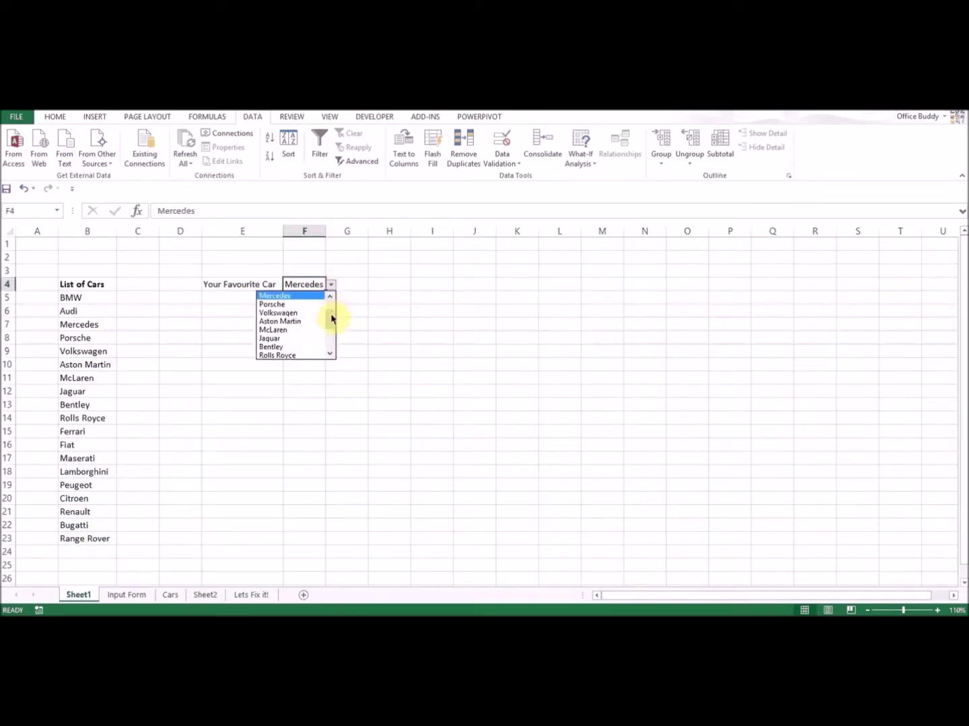
left_click_drag(330, 318, 333, 350)
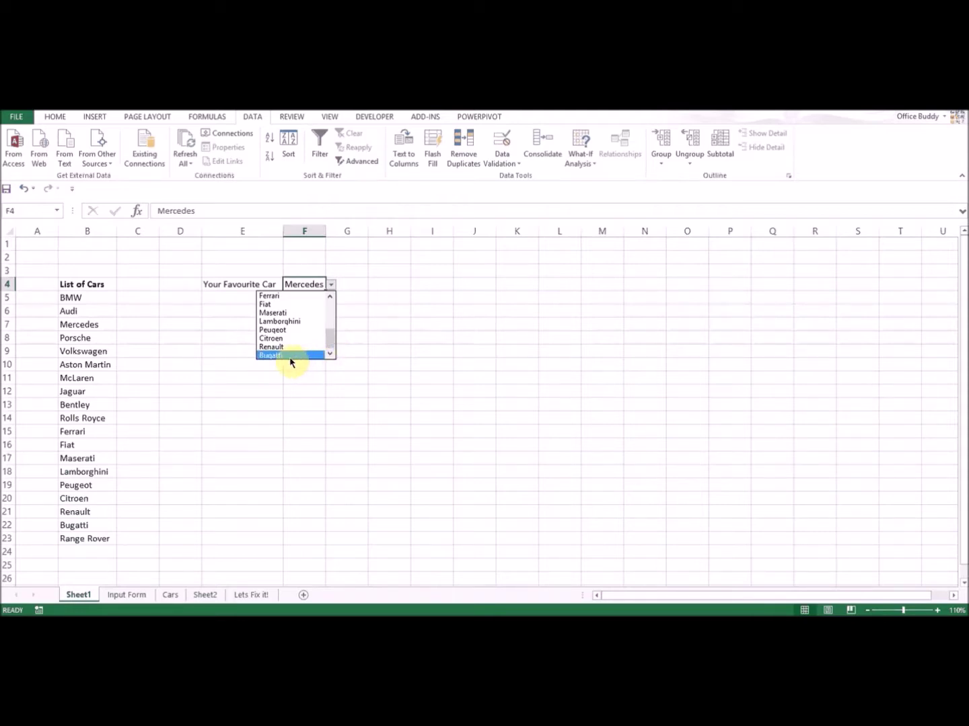
left_click(349, 330)
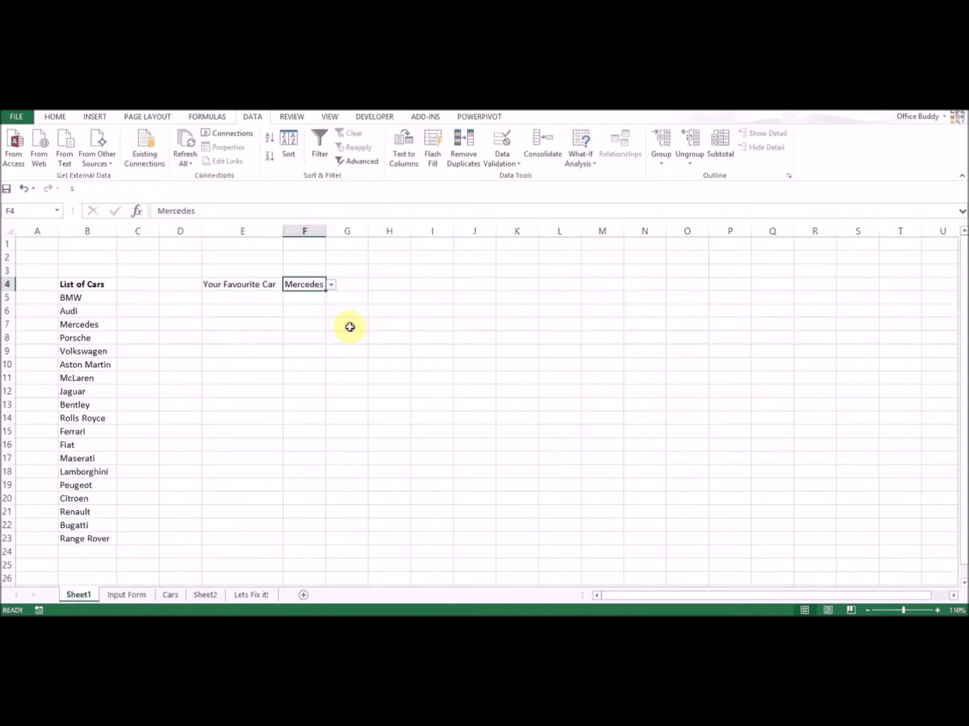
left_click(102, 540)
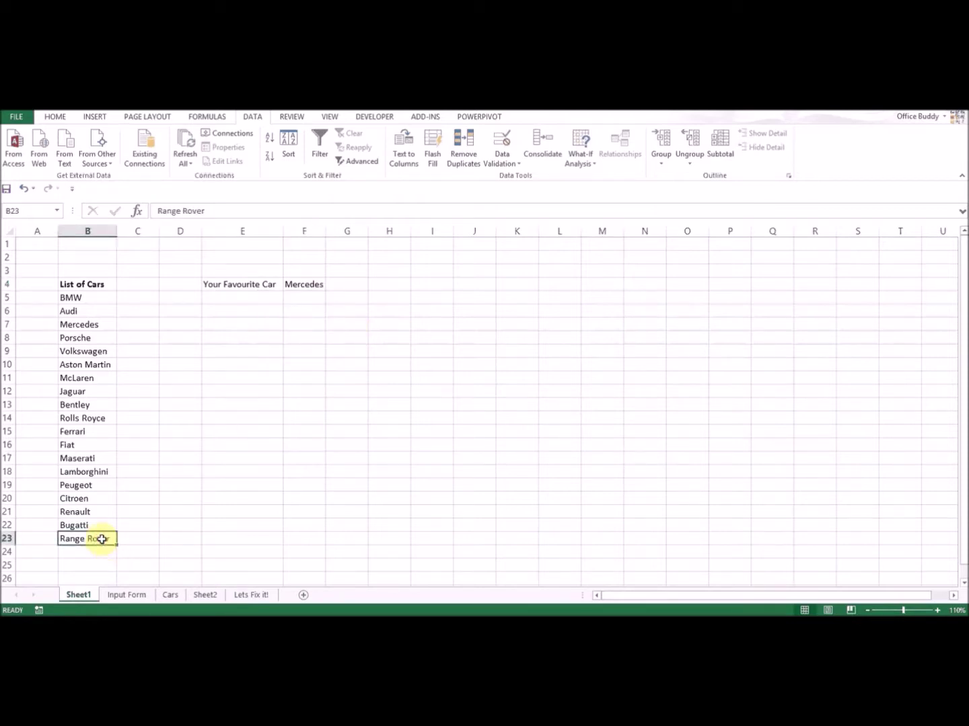
Clear Range Rover from B23 and convert the B4:B22 car list into a table with headers
key("Delete")
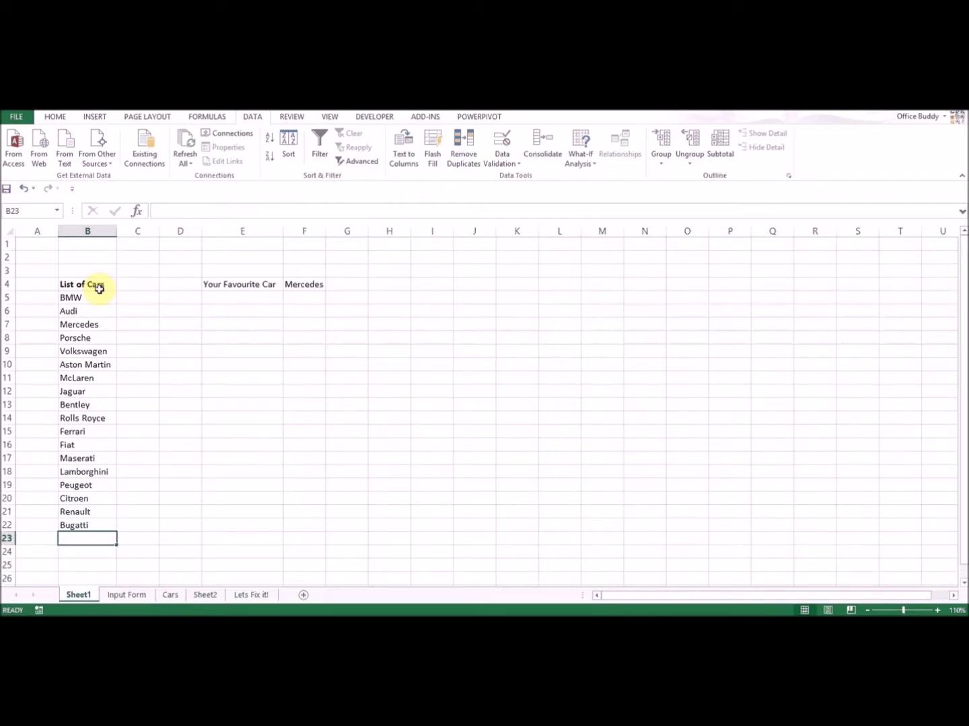
left_click_drag(99, 288, 87, 525)
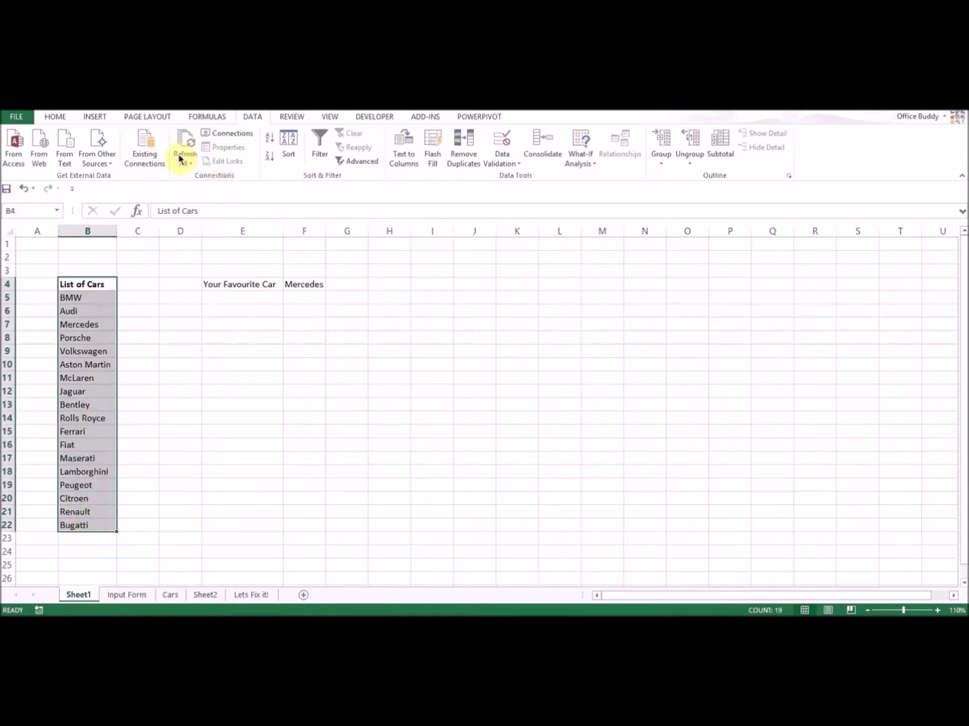
left_click(95, 119)
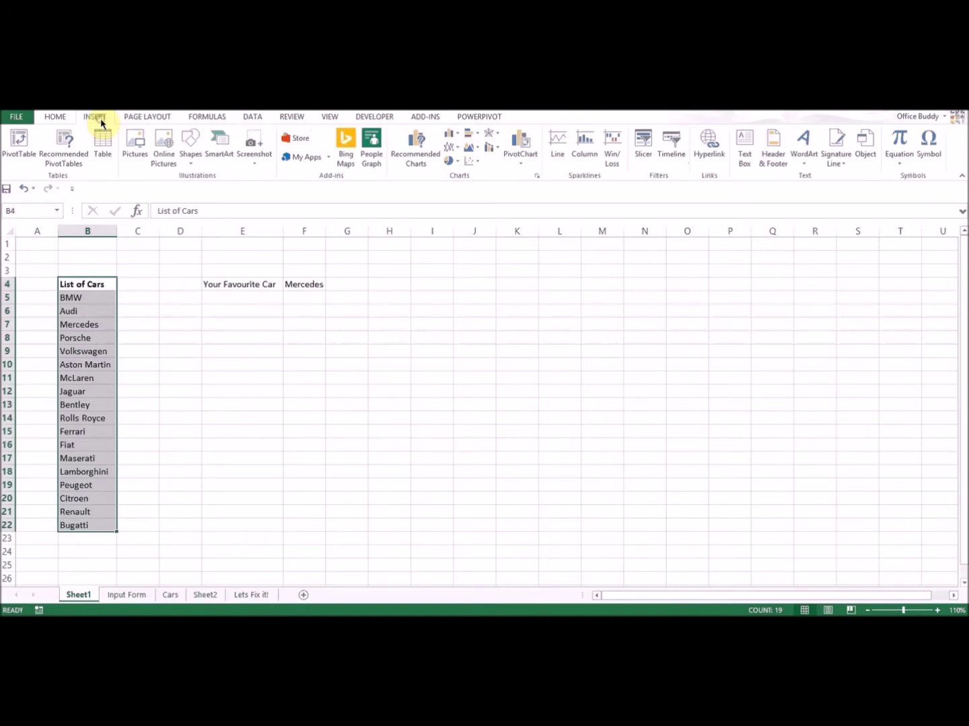
left_click(103, 154)
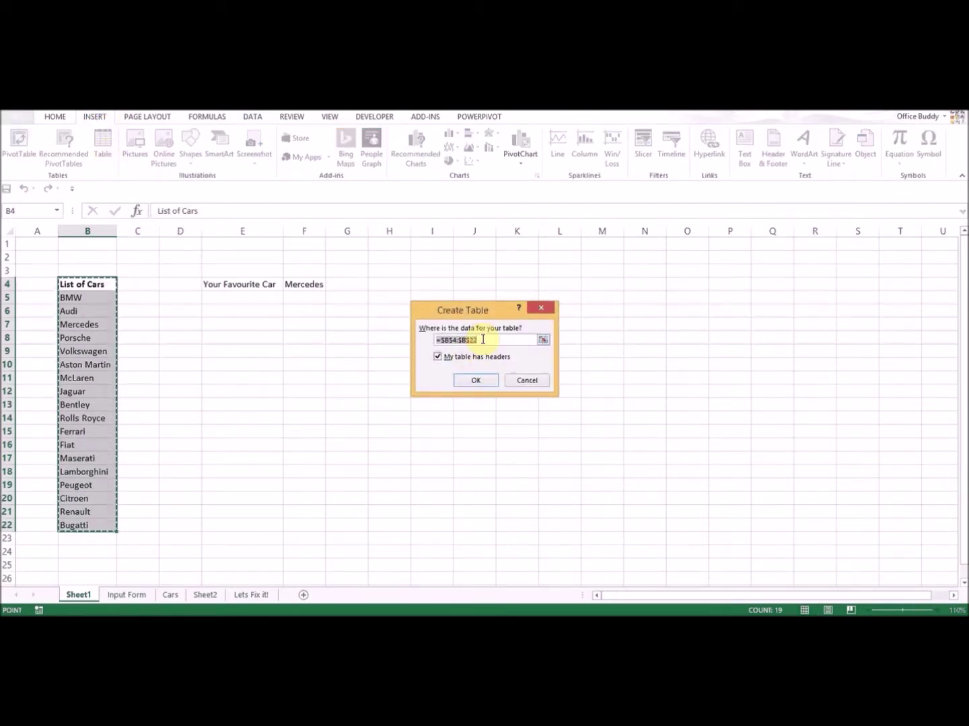
left_click(489, 381)
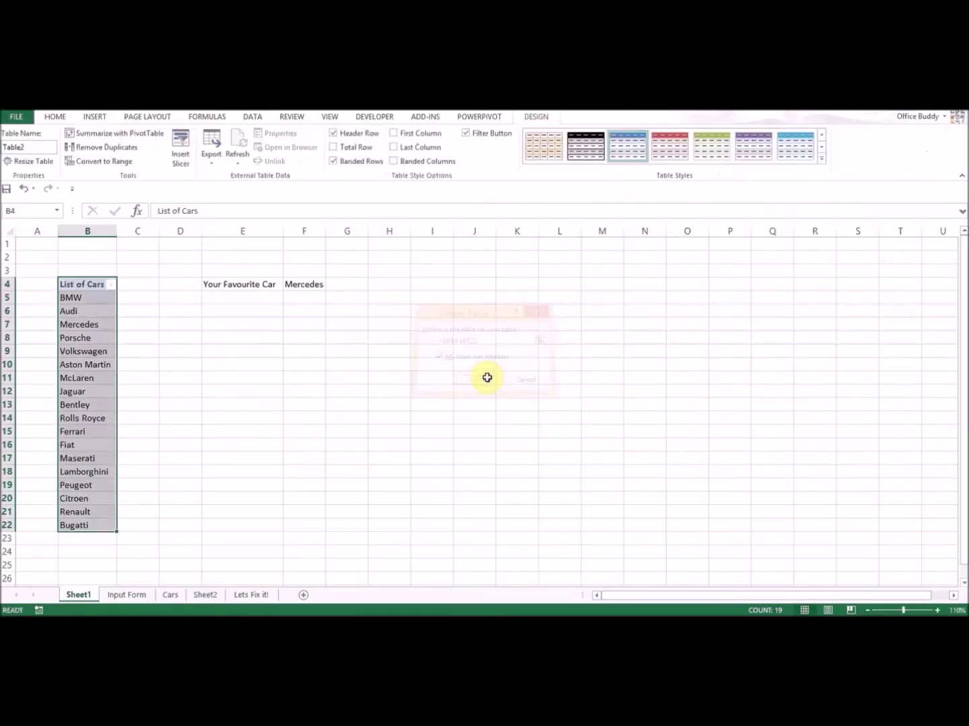
left_click(95, 363)
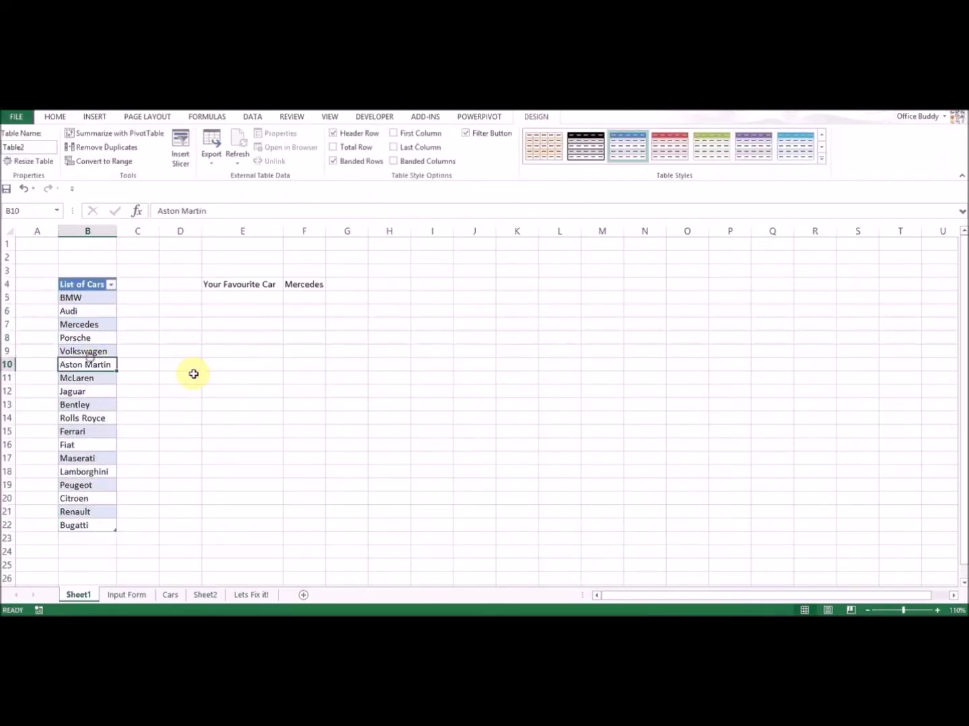
left_click(192, 374)
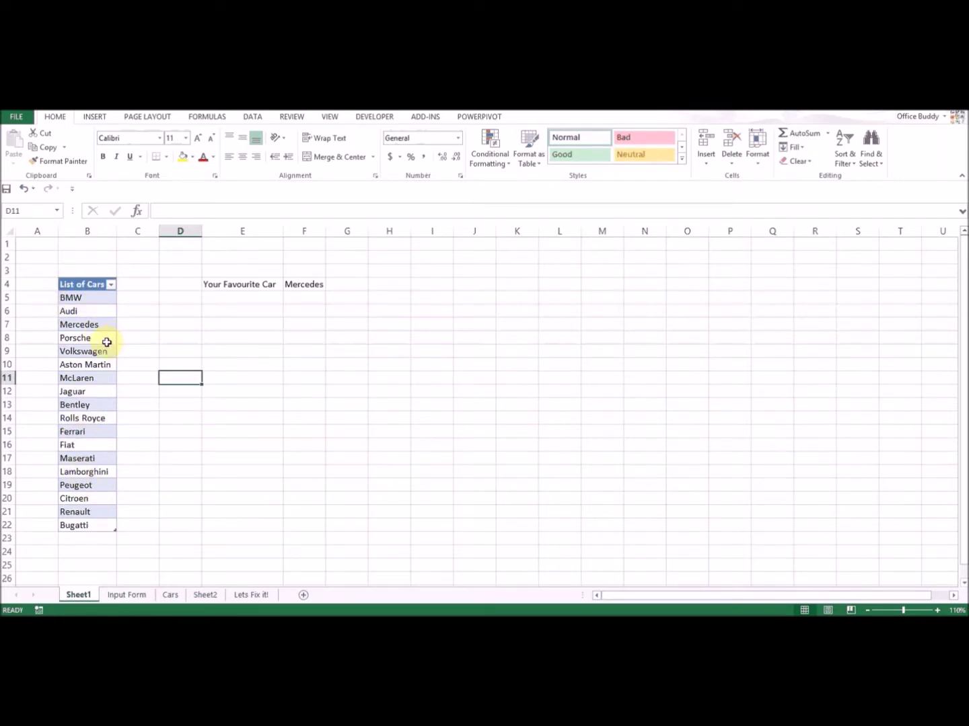
Re-enter Range Rover in B23 so the car table expands to B4:B23
left_click(106, 539)
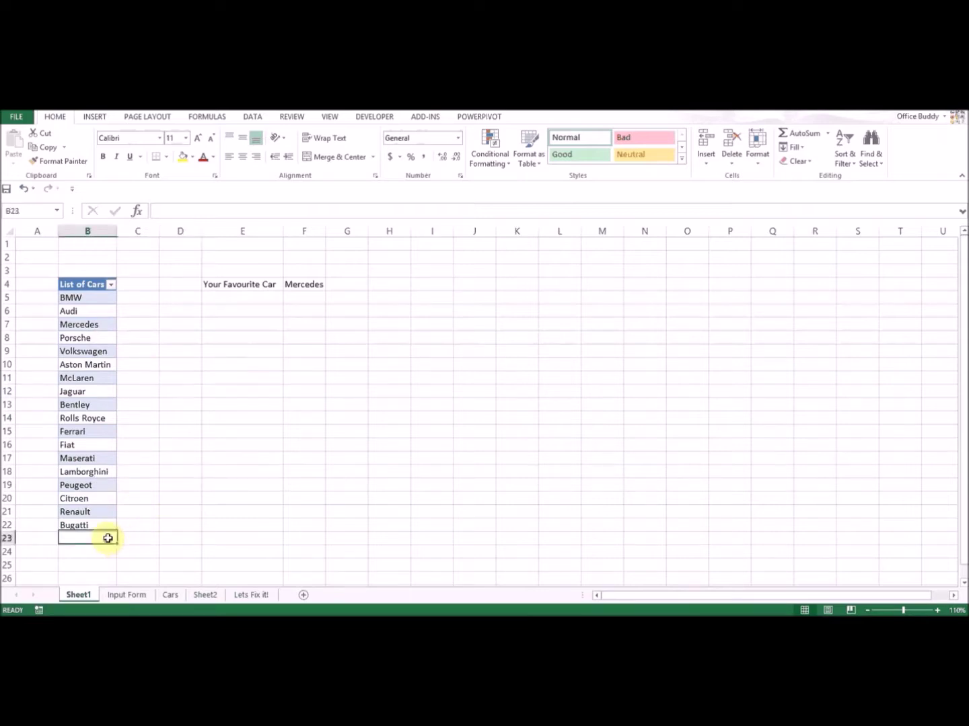
type("Ran")
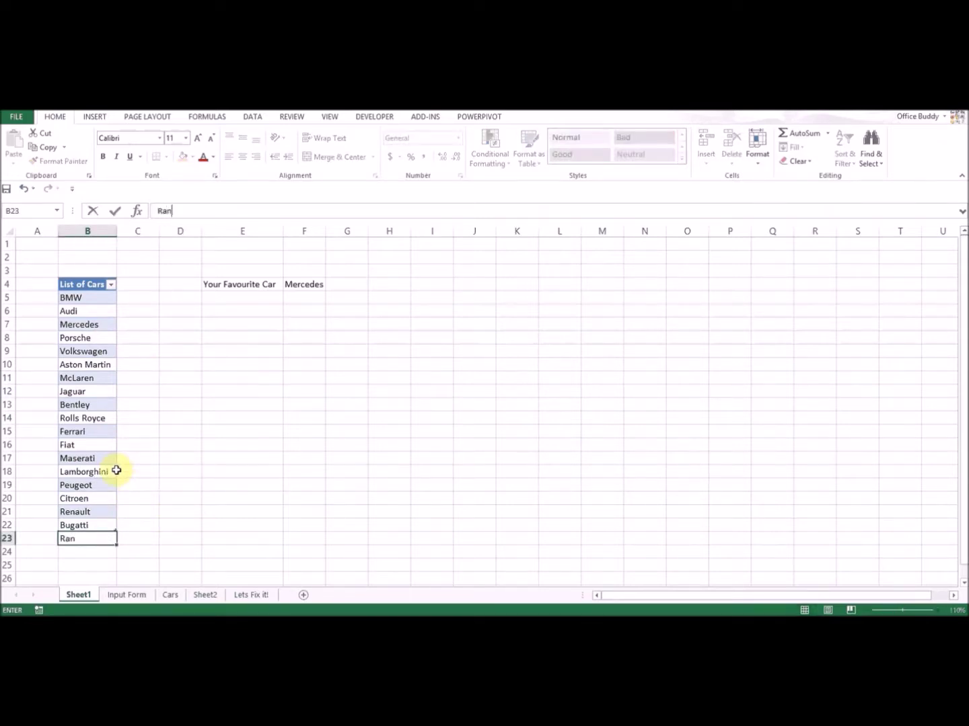
type("ge Rover")
key("Return")
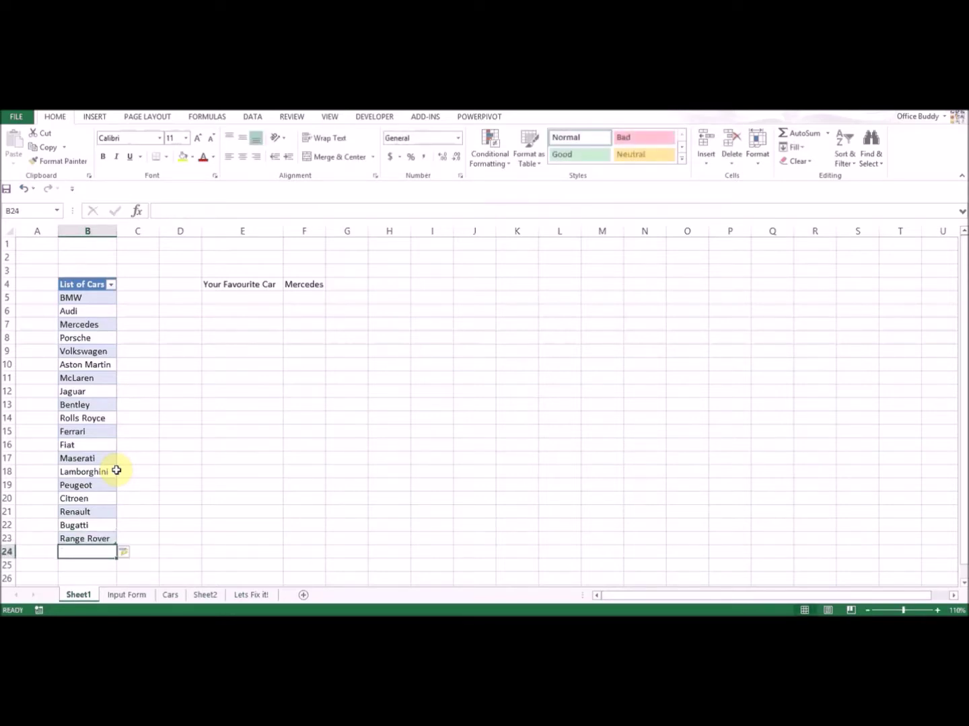
scroll(117, 470, "down", 1)
left_click(125, 496)
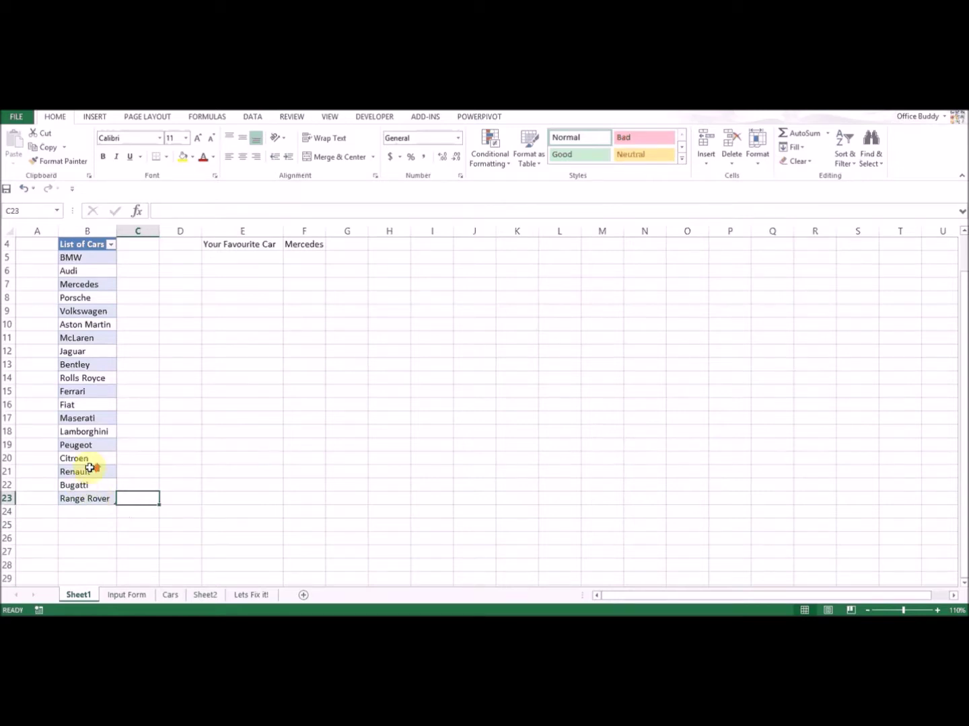
scroll(90, 444, "up", 1)
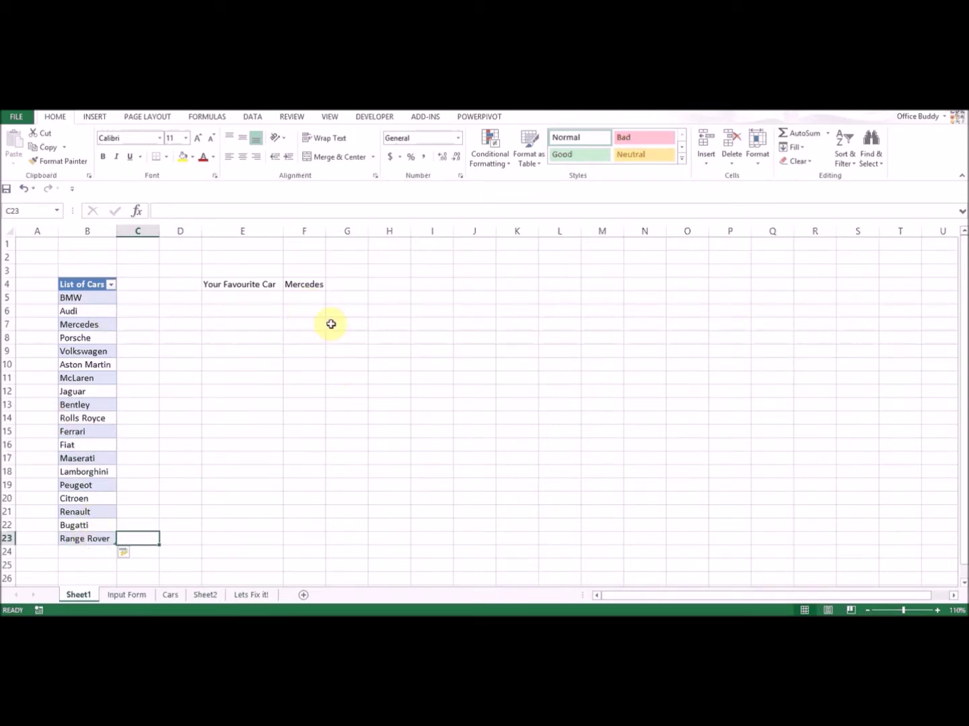
Pick Range Rover from F4's dropdown, confirming the table-fed list now includes it
left_click(315, 285)
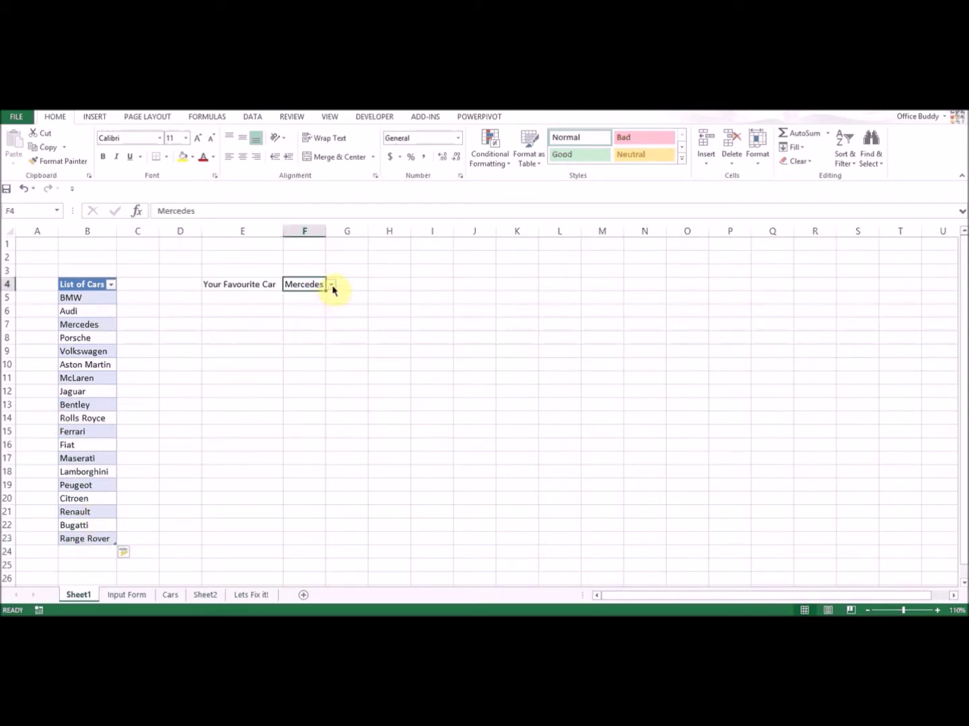
left_click(331, 285)
left_click_drag(329, 318, 331, 339)
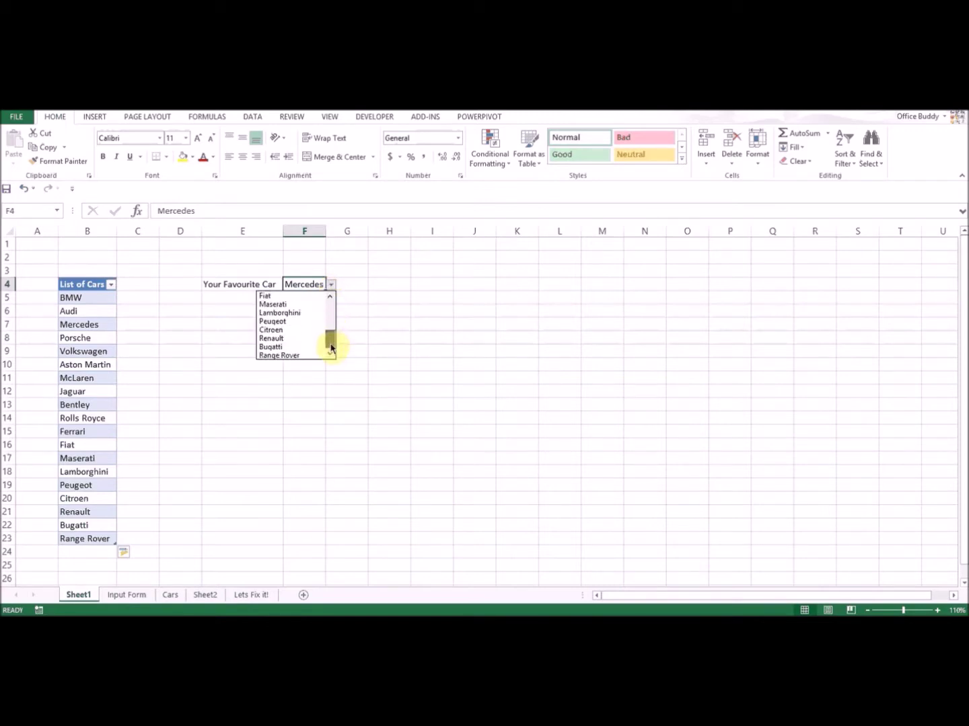
left_click(297, 356)
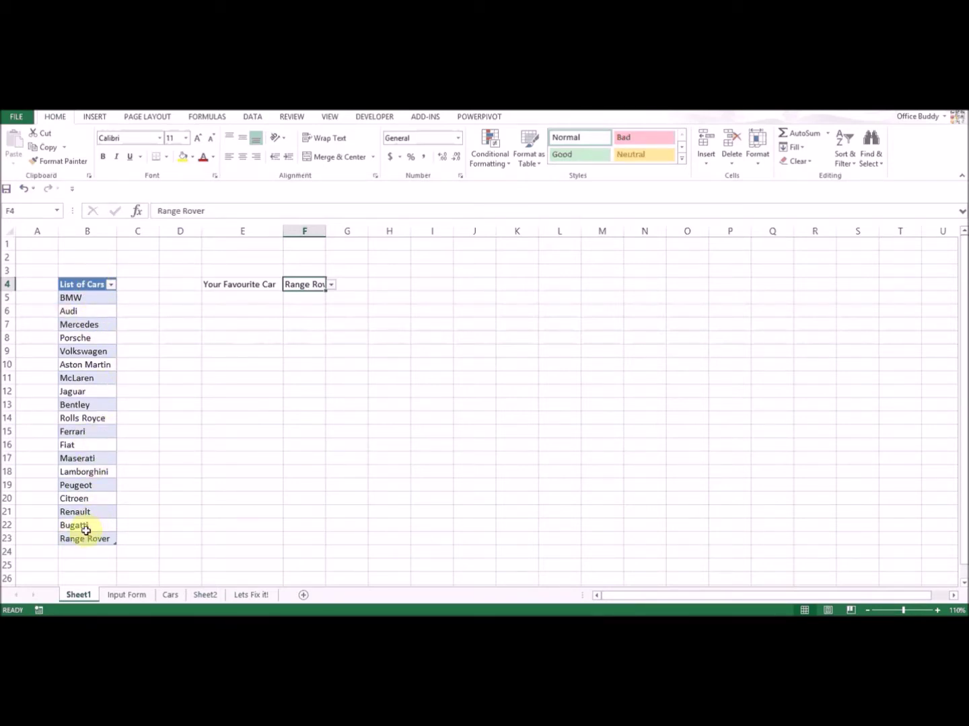
left_click(331, 285)
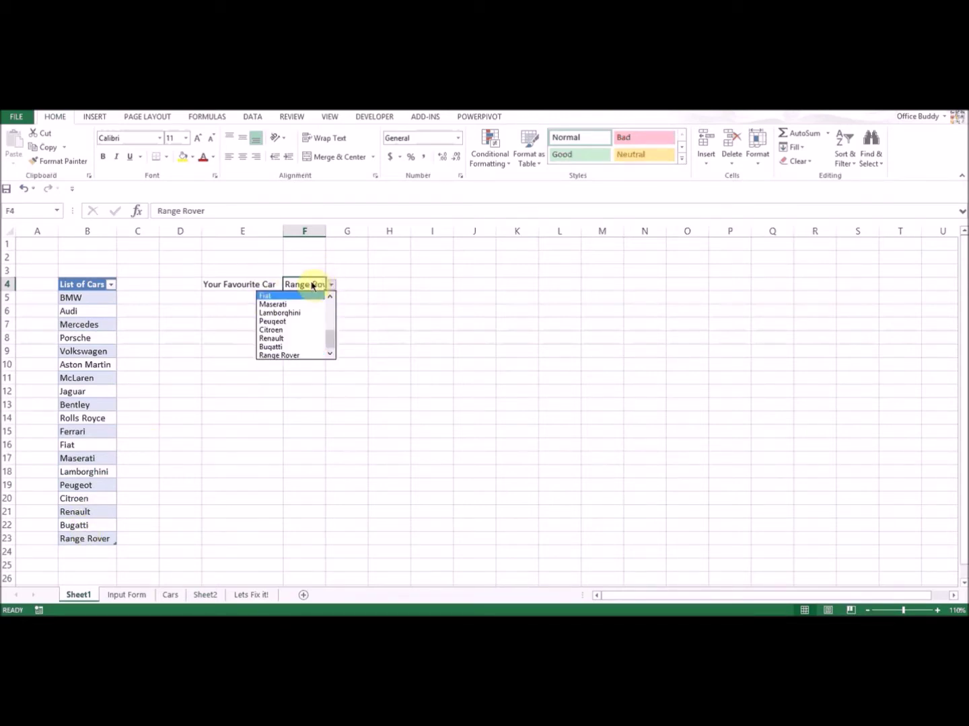
left_click(232, 305)
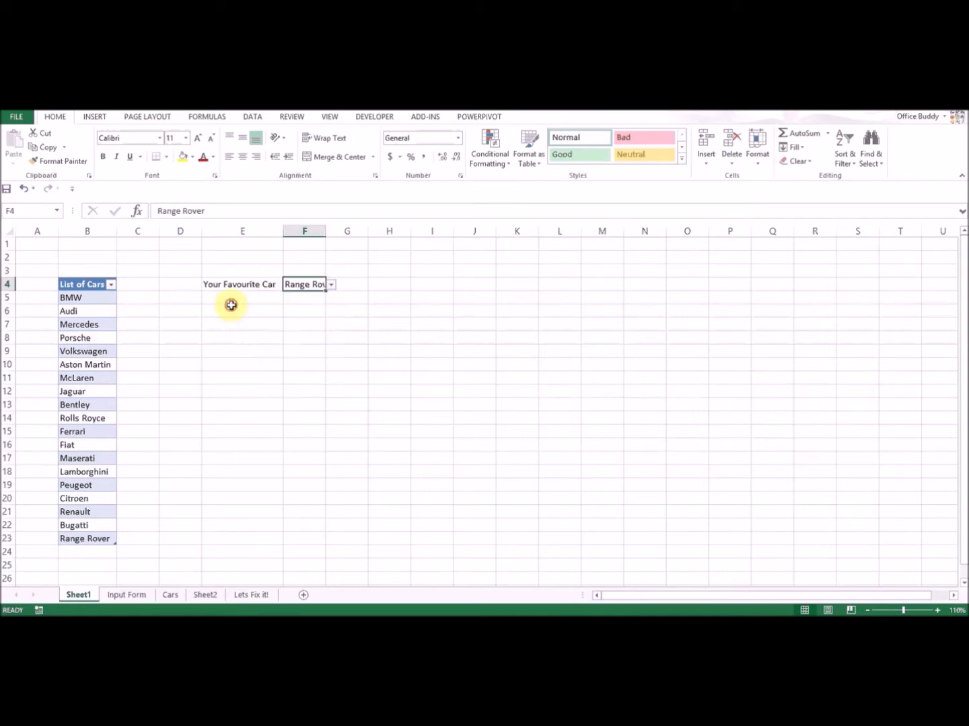
left_click(232, 302)
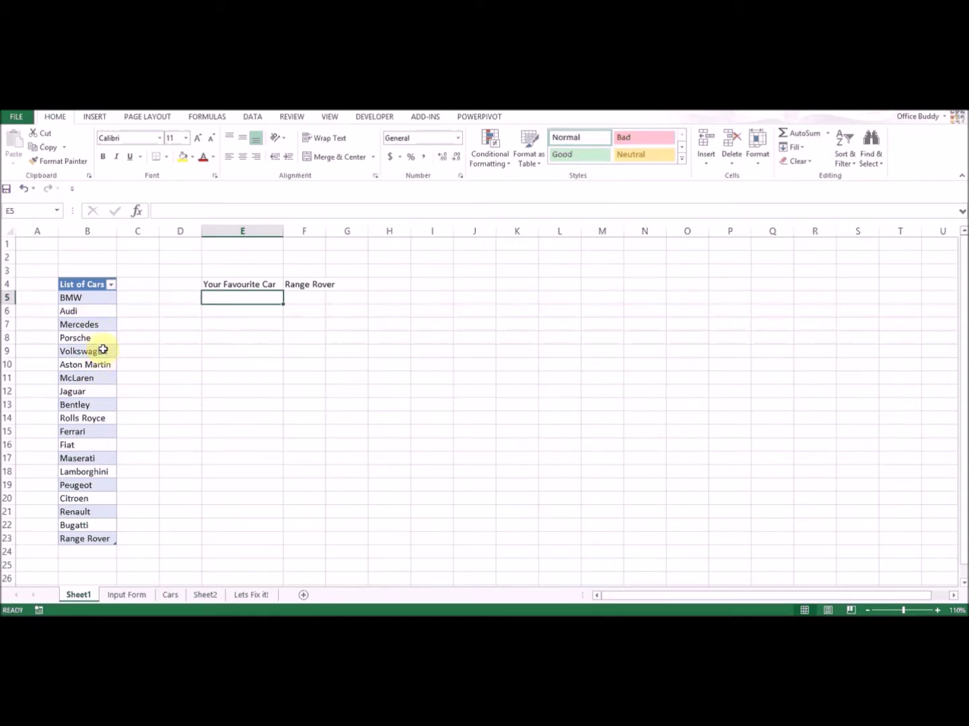
left_click(95, 297)
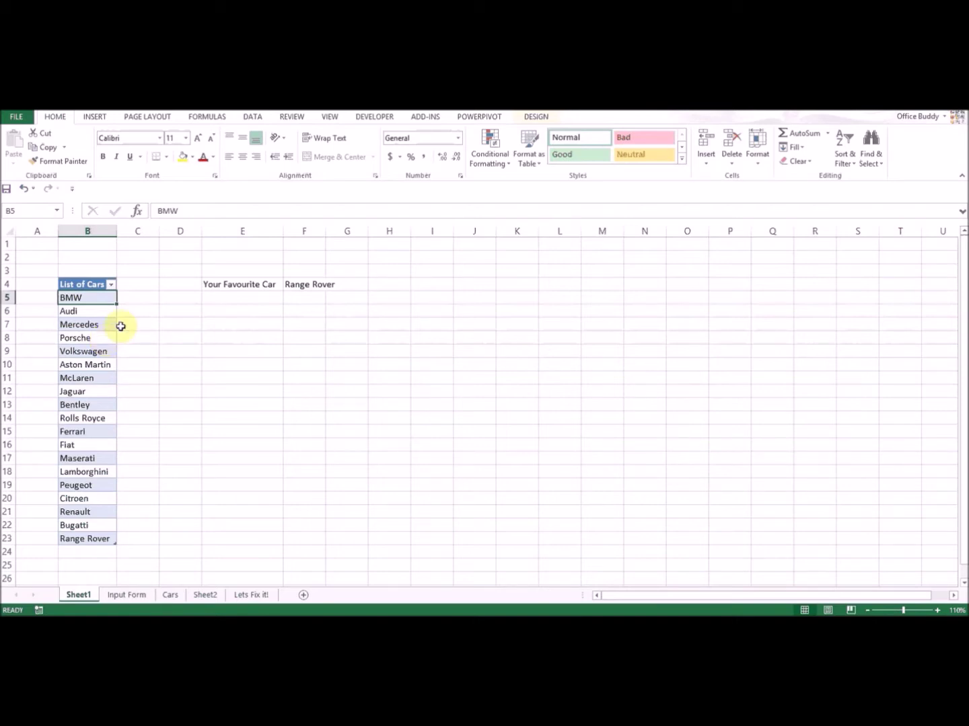
left_click(277, 286)
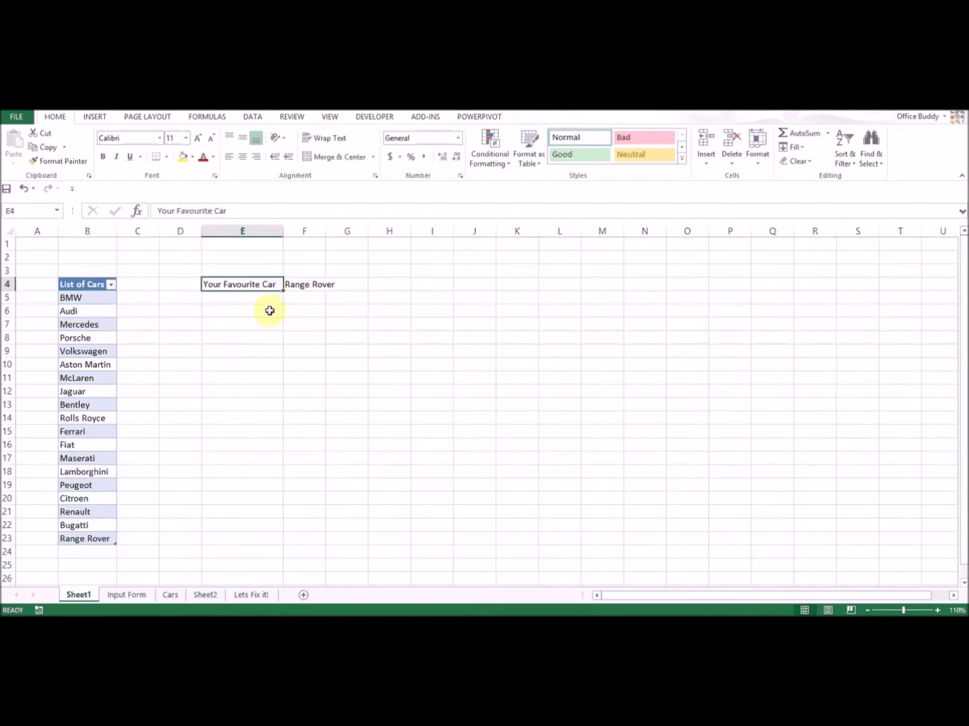
left_click(322, 288)
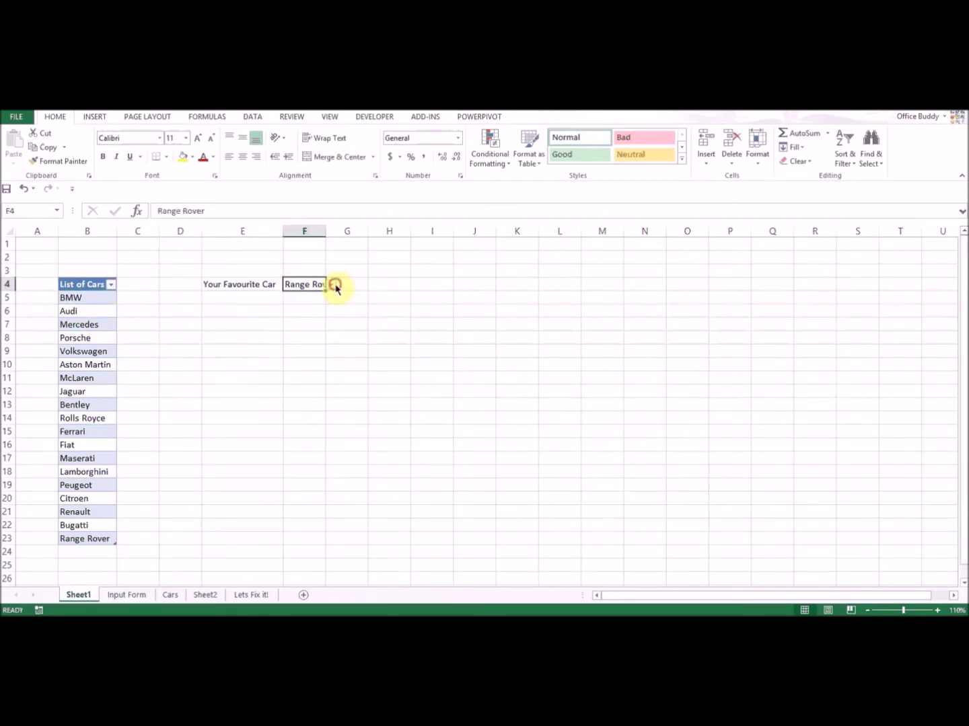
left_click(332, 284)
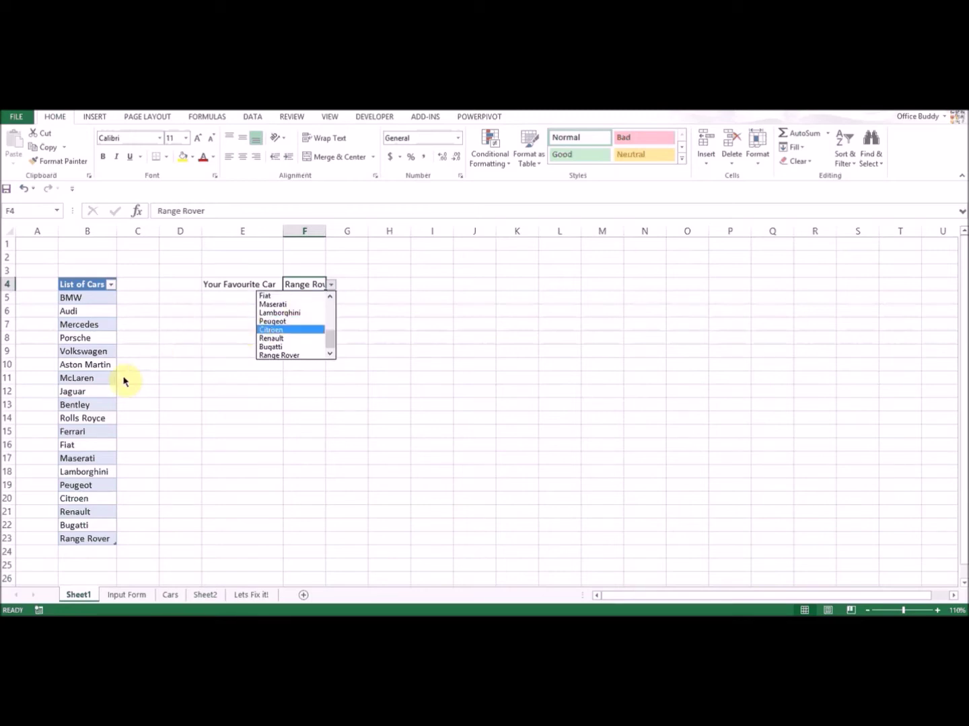
left_click(194, 307)
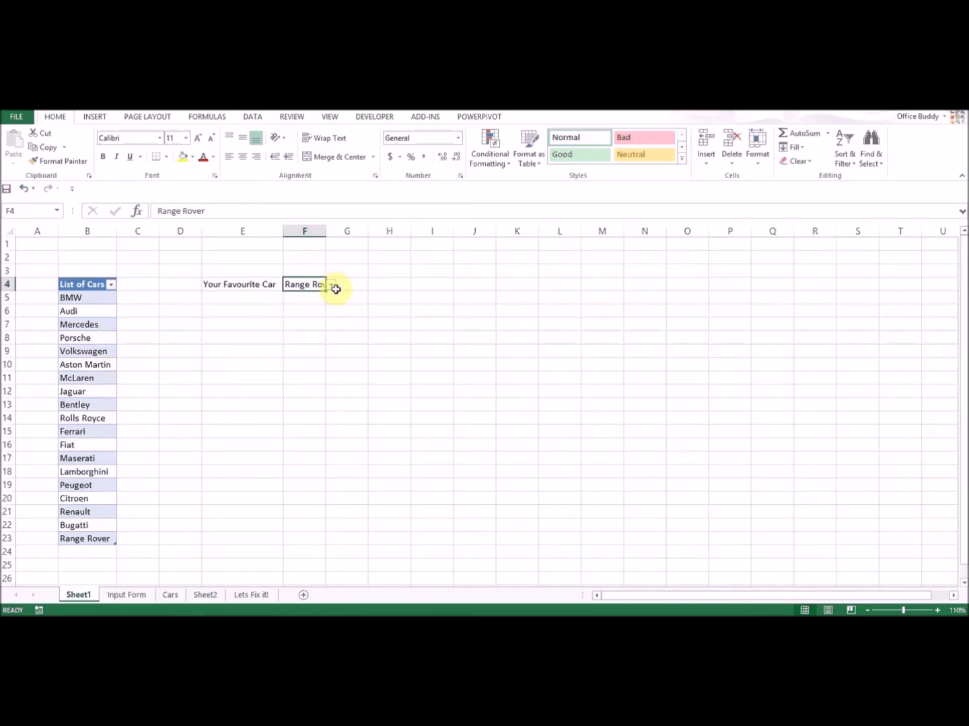
left_click(314, 300)
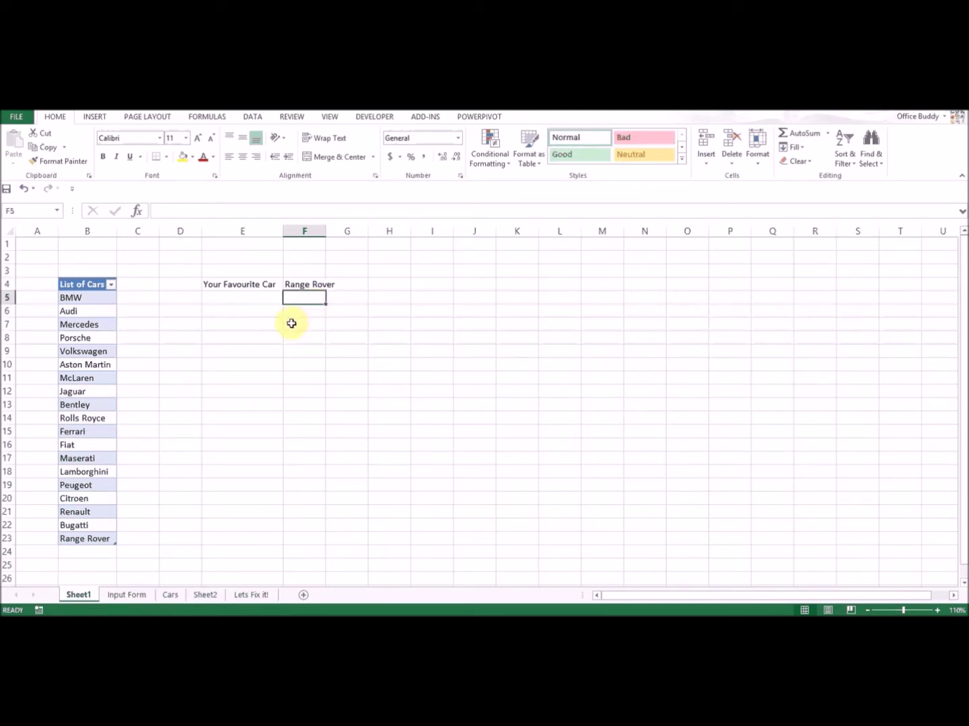